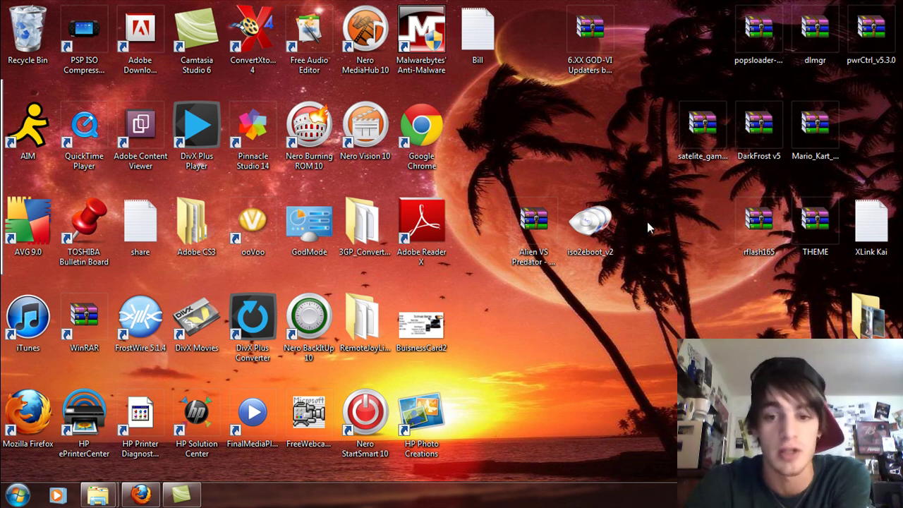
# Launch iso2eboot_v2 from the desktop, allow the unverified program to run, and position its window below the desktop's game archive.
pyautogui.click(555, 223)
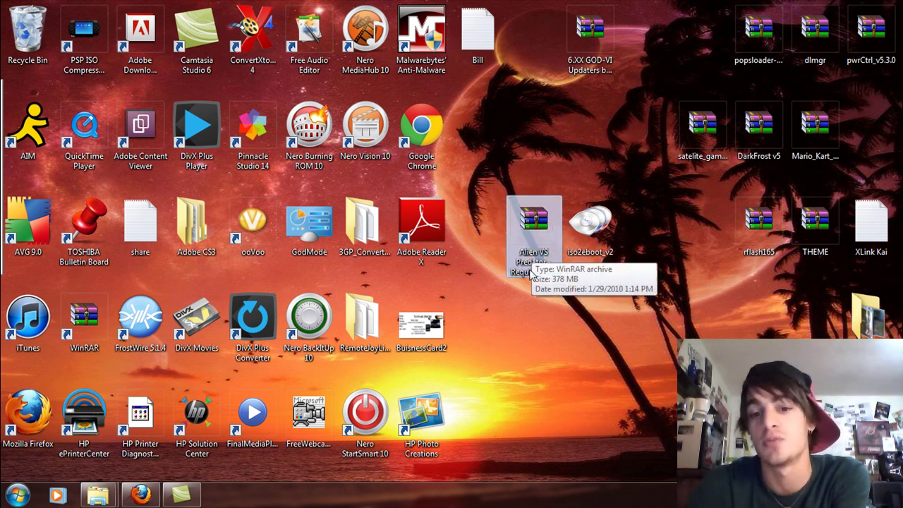
pyautogui.click(591, 229)
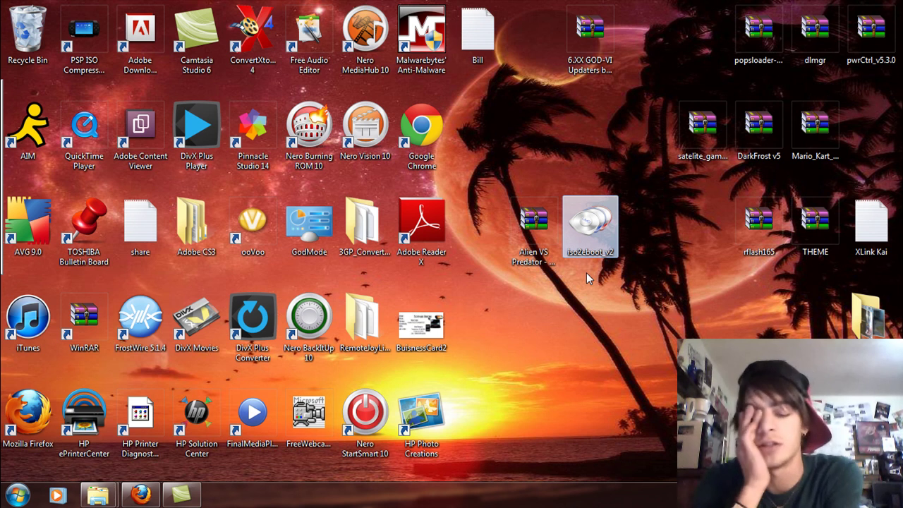
pyautogui.doubleClick(608, 221)
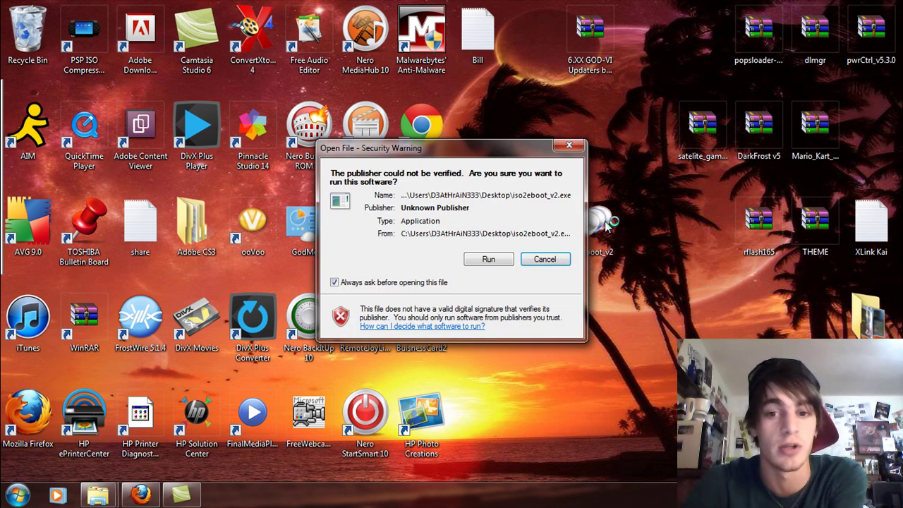
pyautogui.click(488, 260)
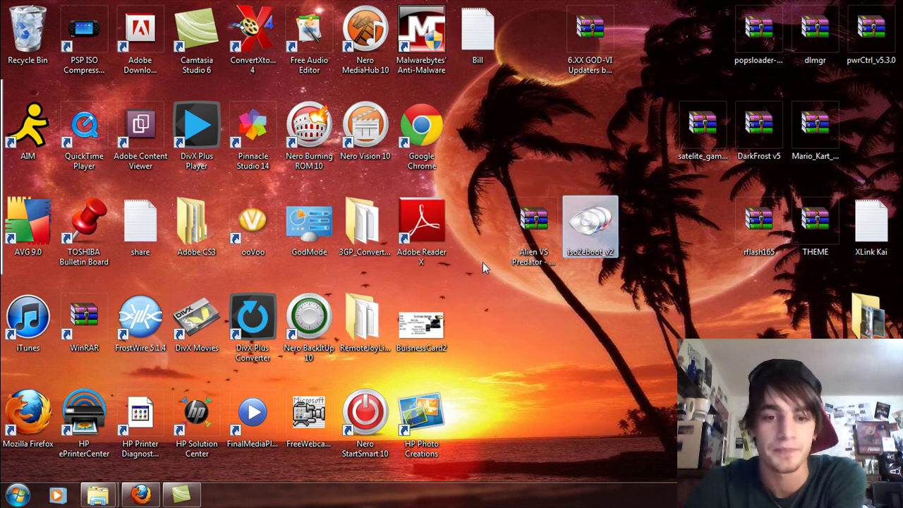
pyautogui.moveTo(465, 205); pyautogui.dragTo(560, 296)
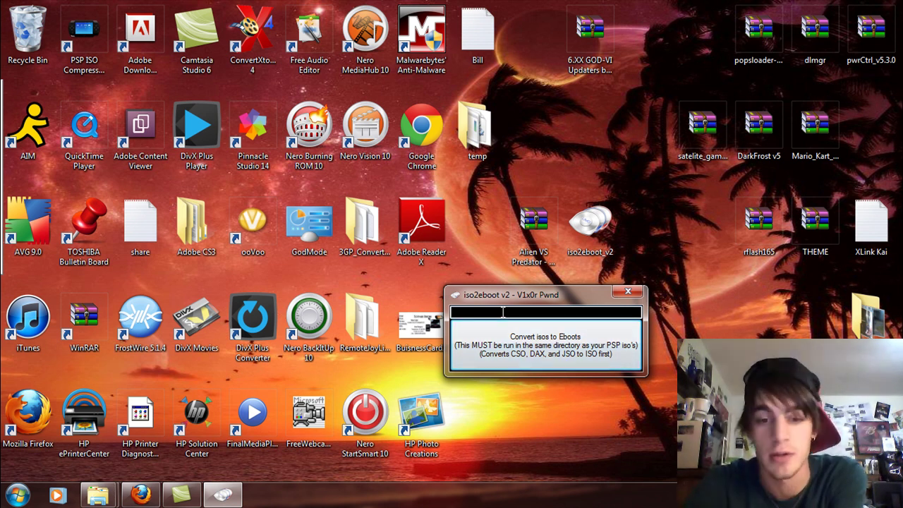
# Enter C:\Desktop\Alien VS Predator - Requiem PSP.iso as the source path in iso2eboot and start converting it to an EBOOT.
pyautogui.click(529, 224)
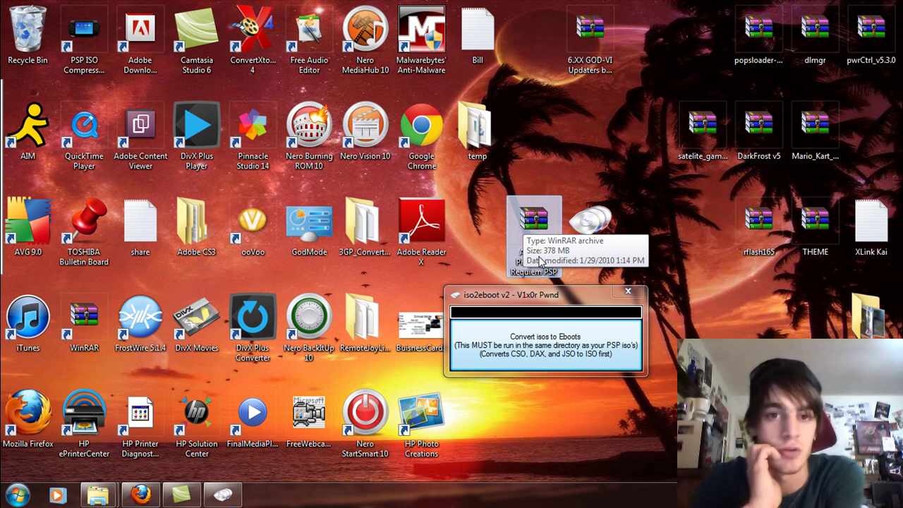
pyautogui.click(512, 311)
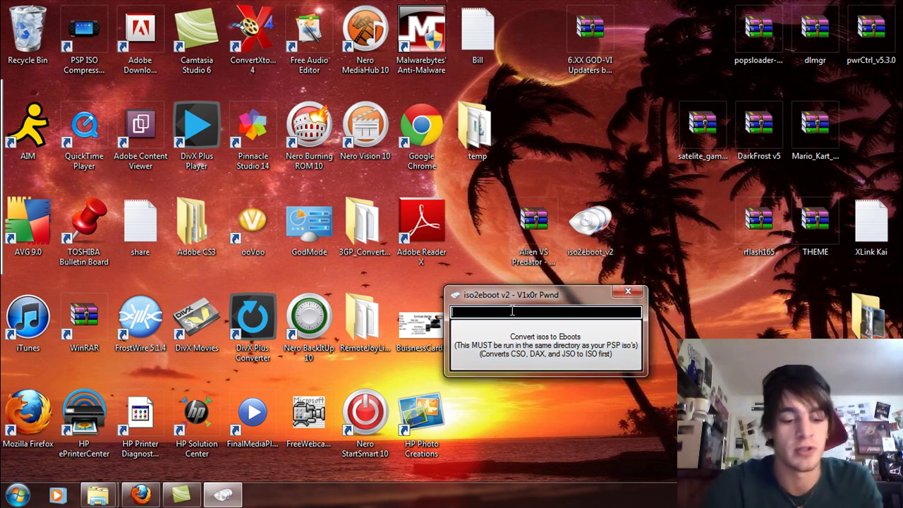
pyautogui.write('C')
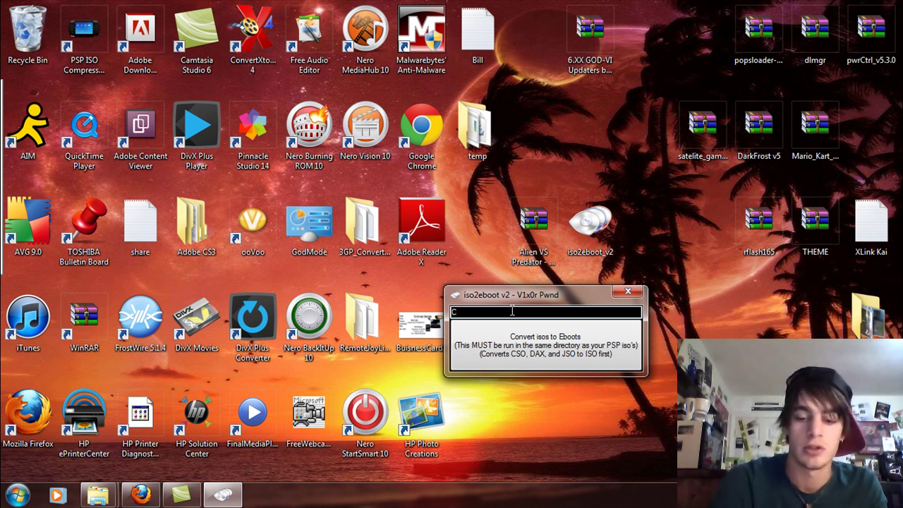
pyautogui.write(':\\')
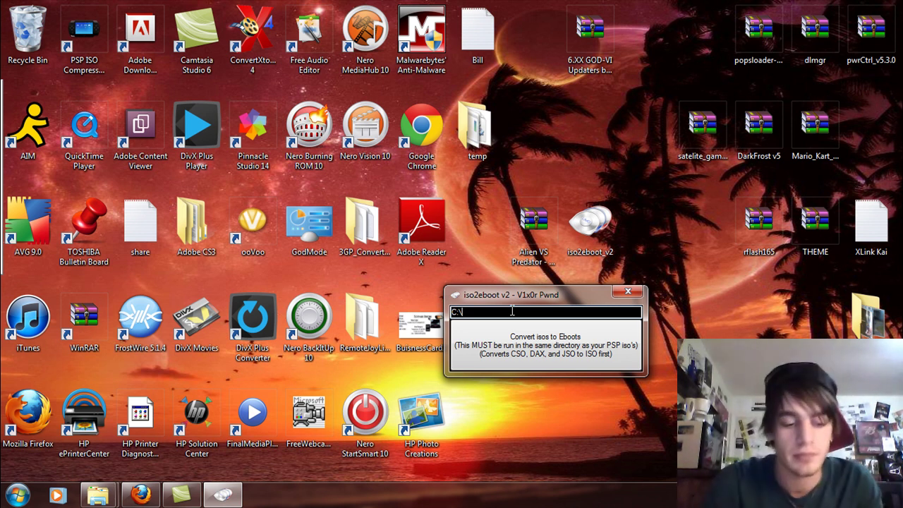
pyautogui.write('Desk')
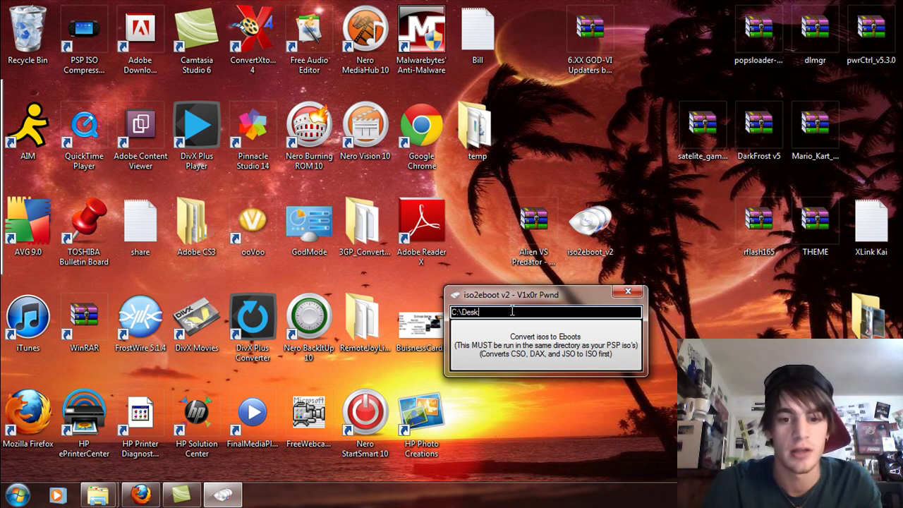
pyautogui.write('top')
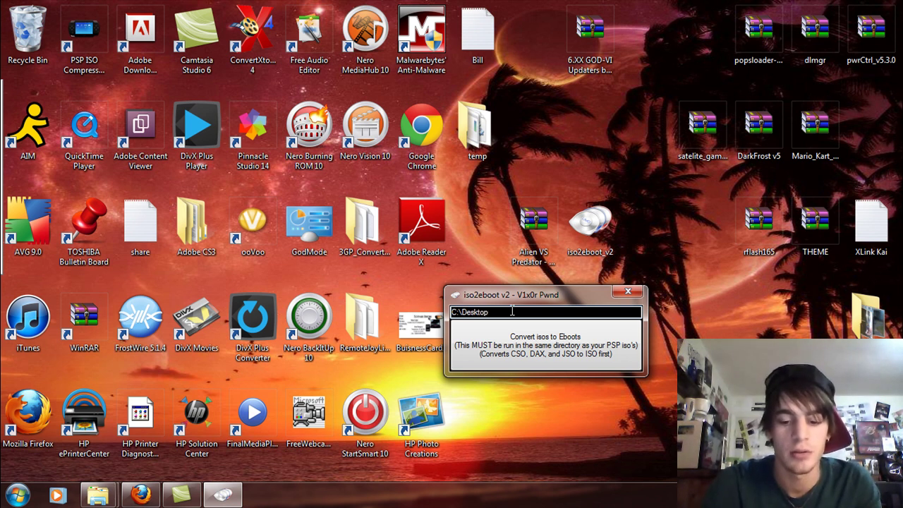
pyautogui.write('\\')
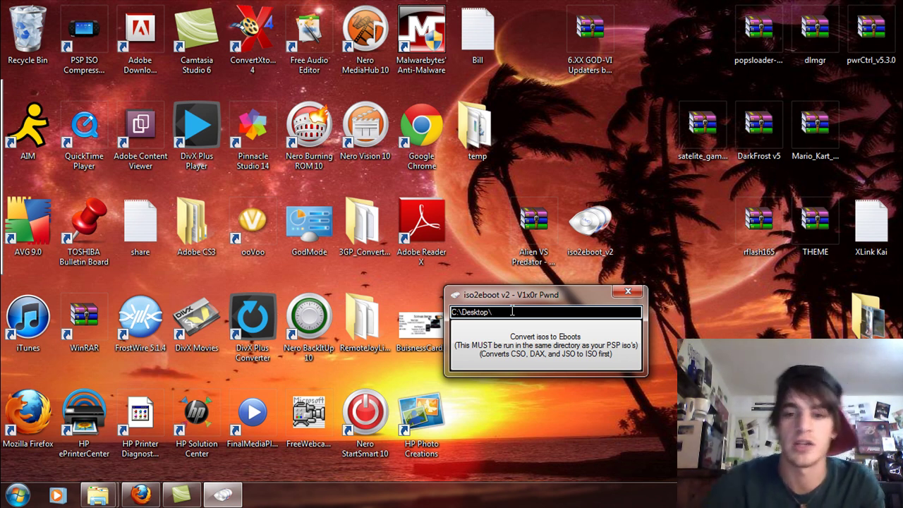
pyautogui.write('Alien VS Predator - Requiem PSP')
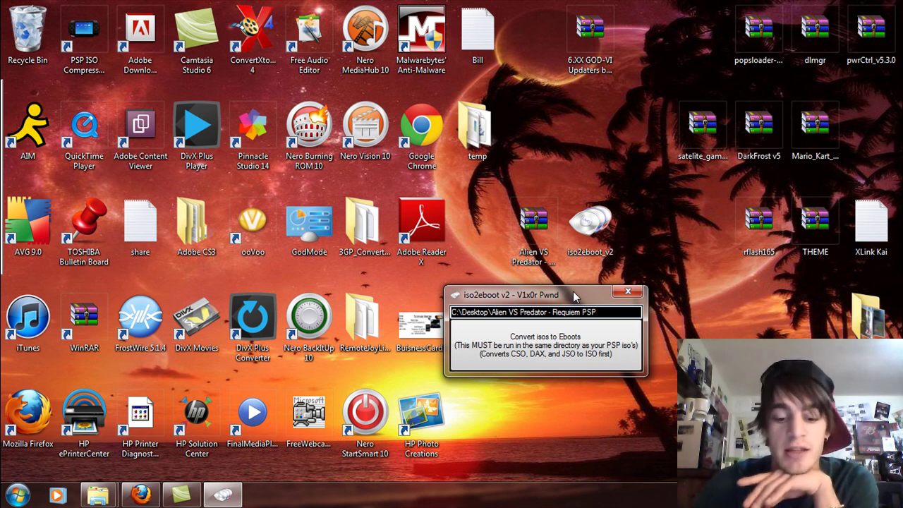
pyautogui.write('.iso')
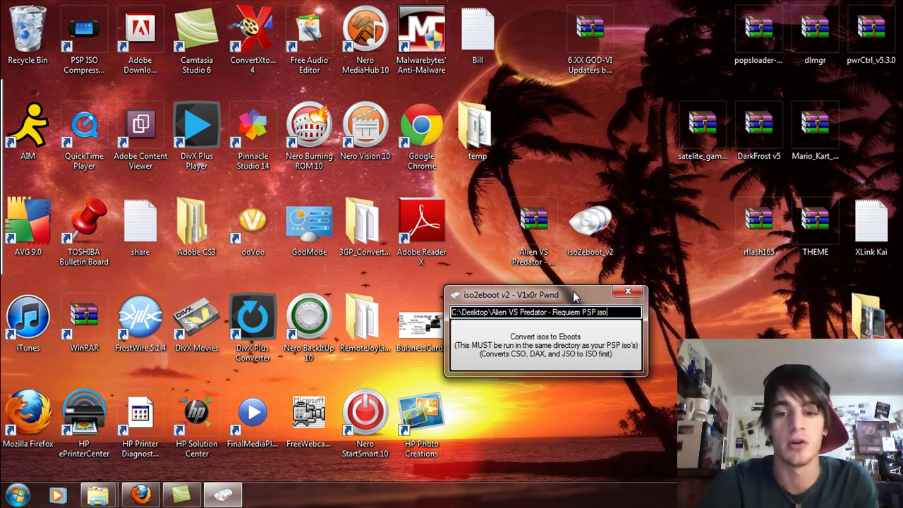
pyautogui.click(542, 350)
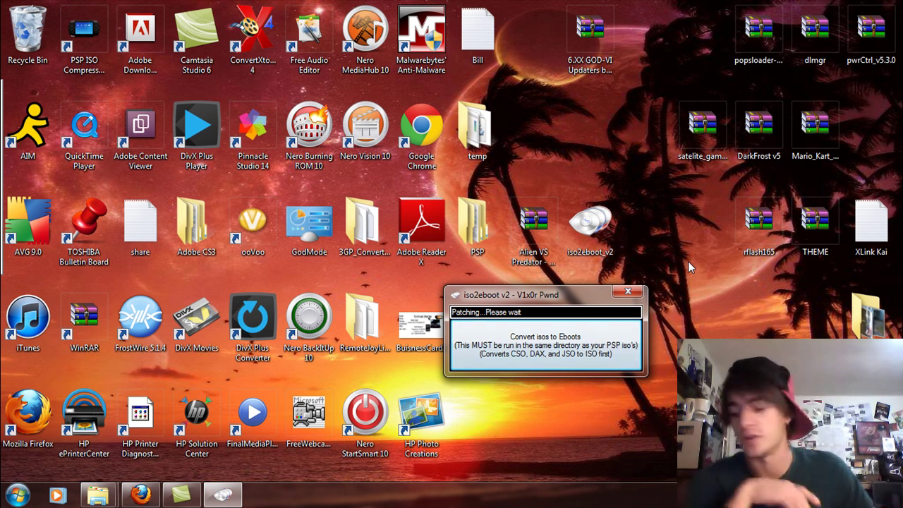
# Close the iso2eboot converter window after the patching.
pyautogui.doubleClick(367, 301)
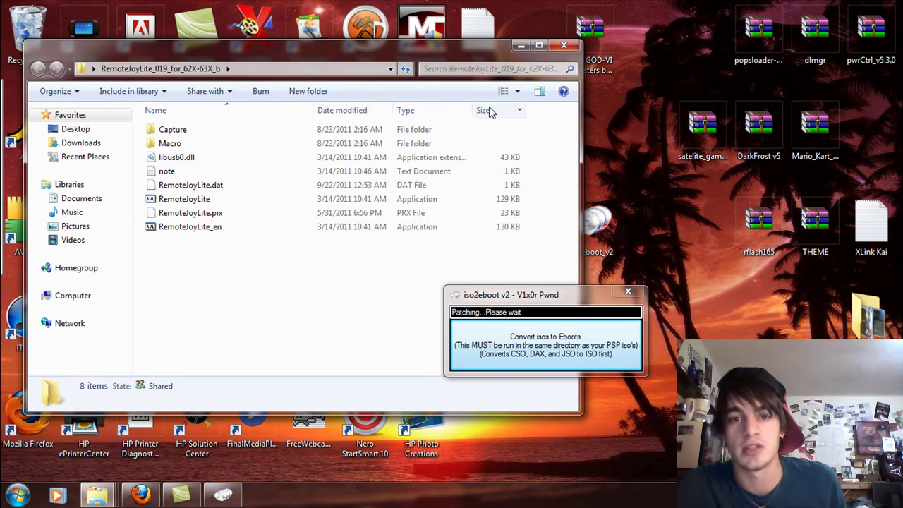
pyautogui.click(568, 44)
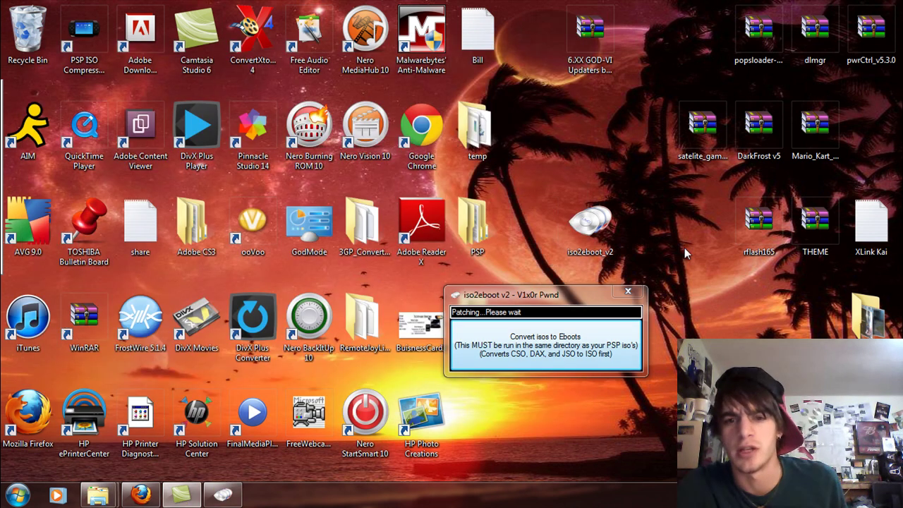
pyautogui.click(635, 293)
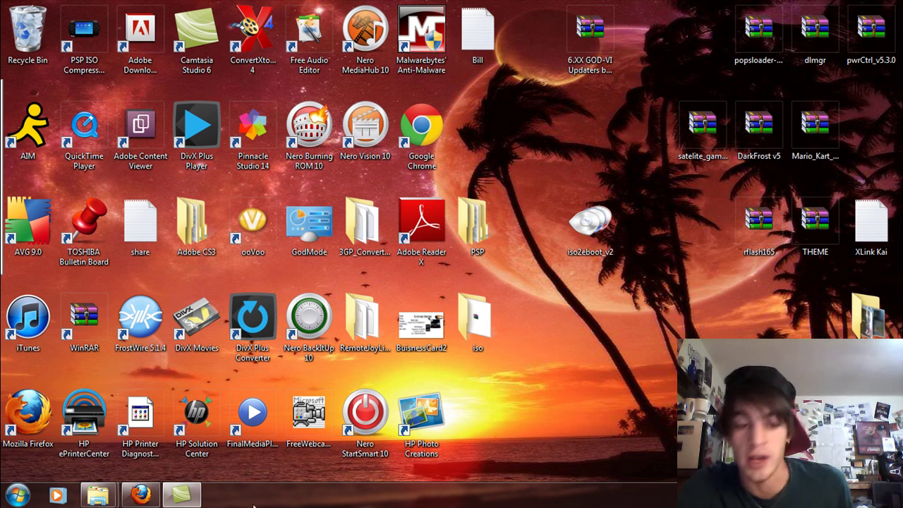
# Check the contents of the iso folder on the desktop, then delete that folder.
pyautogui.doubleClick(500, 304)
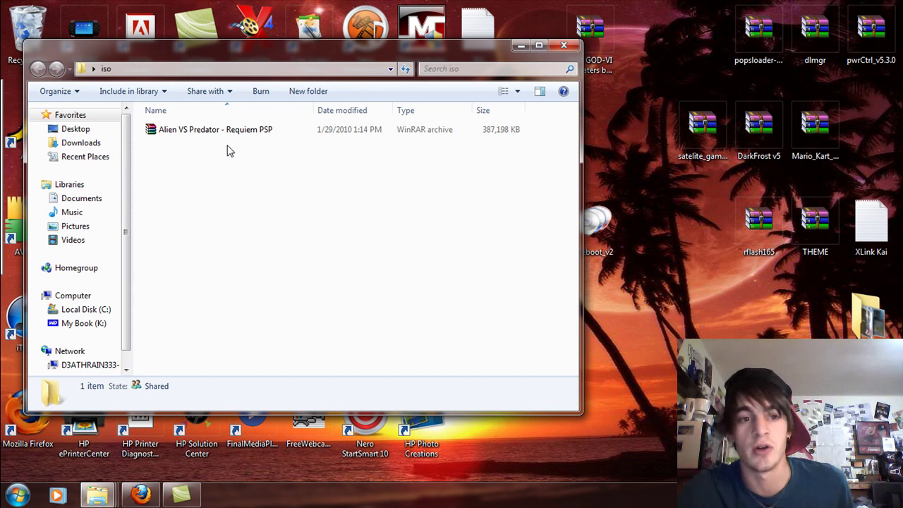
pyautogui.click(568, 46)
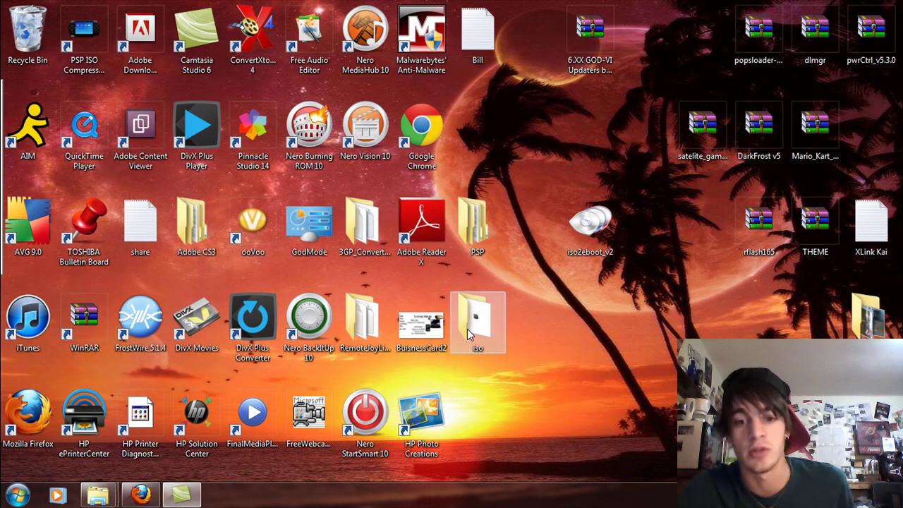
pyautogui.press('Delete')
pyautogui.press('Return')
# Open the desktop's PSP\game folder, look inside Alien VS Predator - Requiem PSP, return to game, and move the window aside.
pyautogui.doubleClick(471, 239)
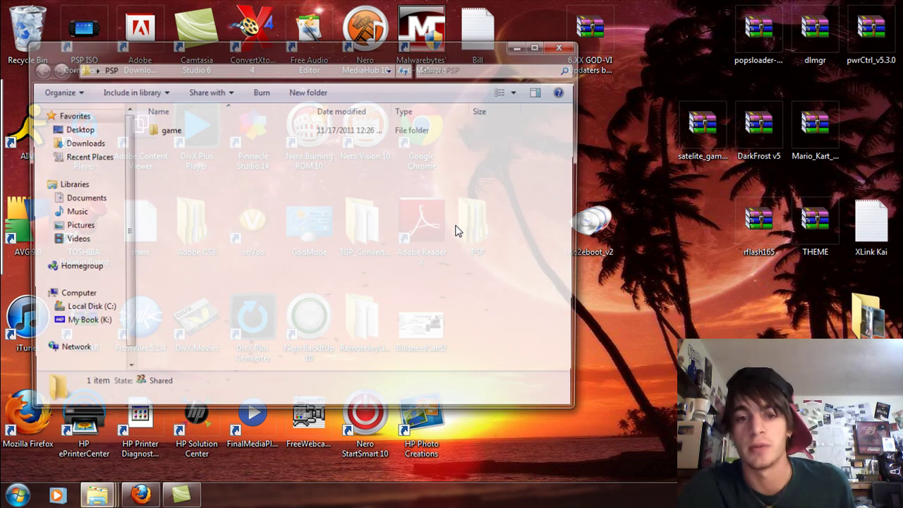
pyautogui.click(161, 133)
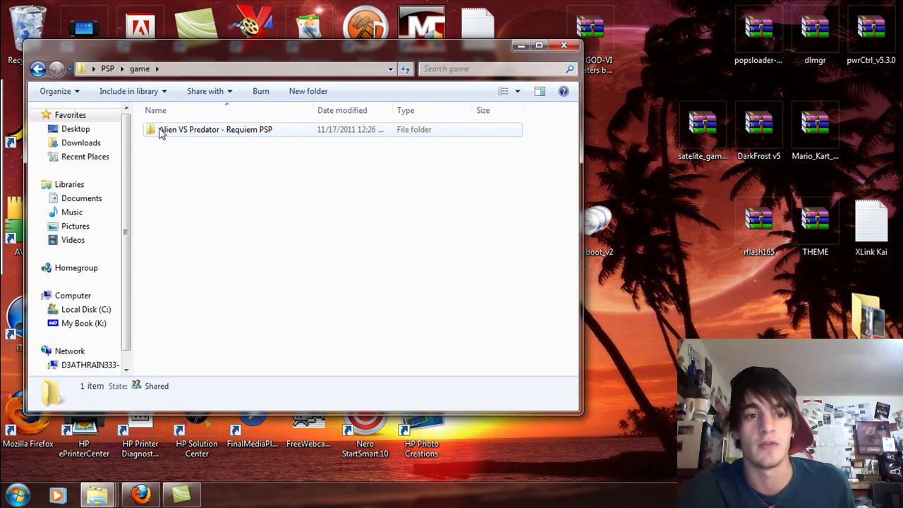
pyautogui.doubleClick(241, 132)
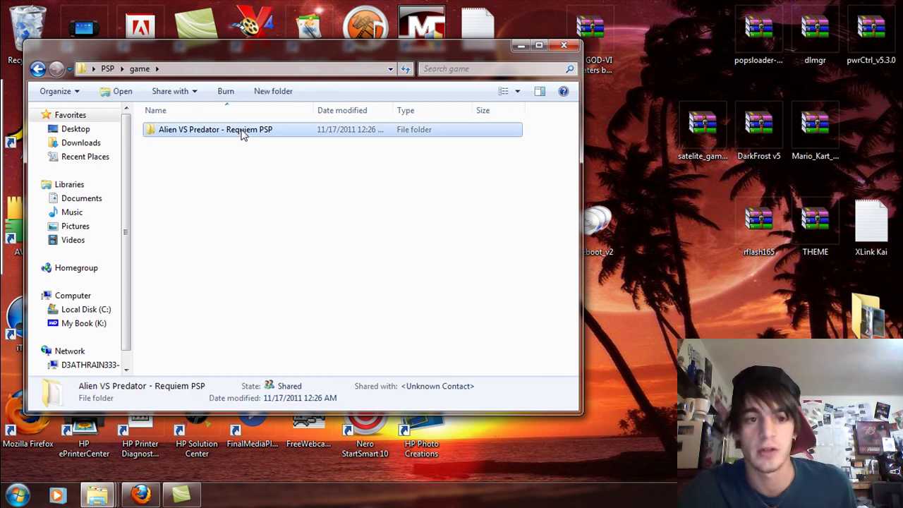
pyautogui.click(38, 68)
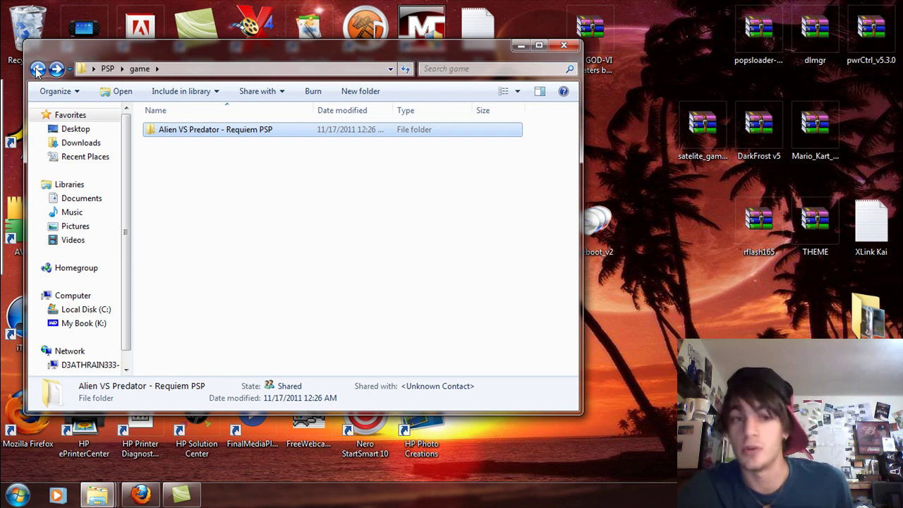
pyautogui.moveTo(199, 58); pyautogui.dragTo(509, 41)
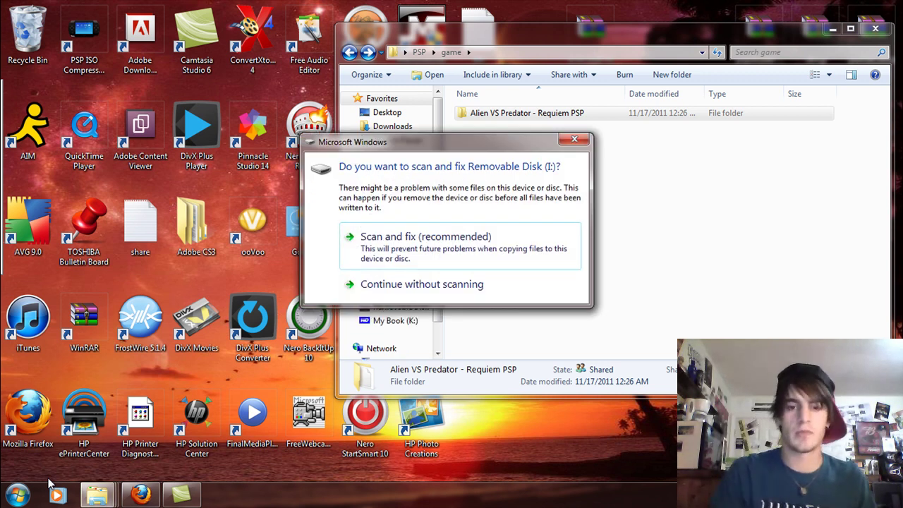
# Continue without scanning the connected removable disk and open its PSP\GAME folder on drive I:.
pyautogui.click(429, 290)
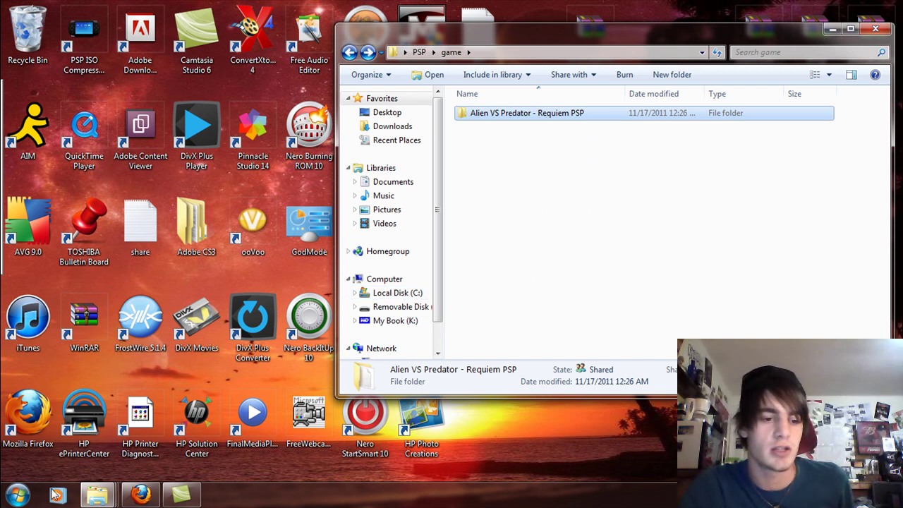
pyautogui.click(17, 495)
pyautogui.click(219, 305)
pyautogui.click(388, 157)
pyautogui.doubleClick(388, 157)
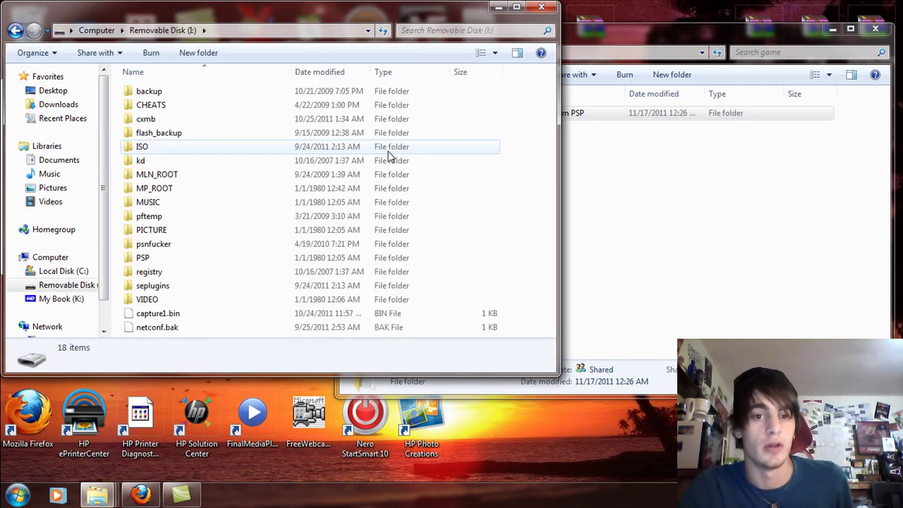
pyautogui.click(162, 260)
pyautogui.doubleClick(162, 260)
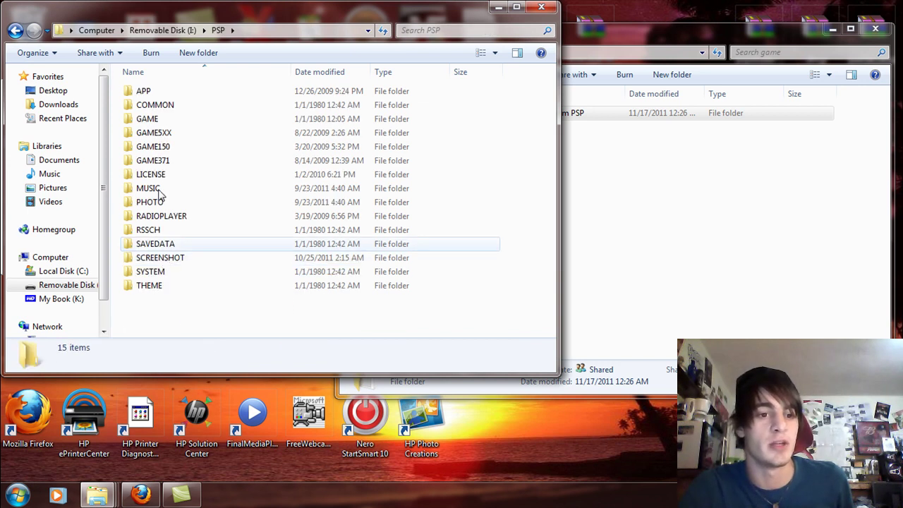
pyautogui.doubleClick(176, 119)
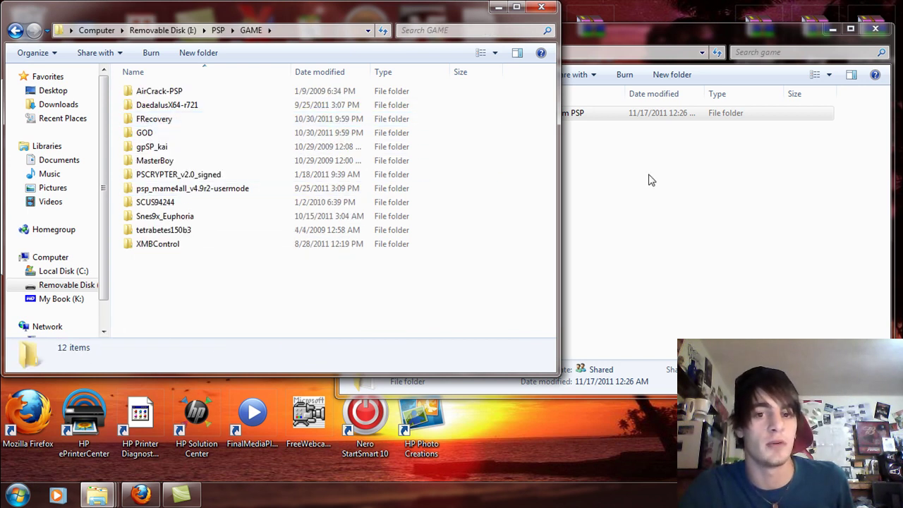
# Check the EBOOT.PBP inside Alien VS Predator - Requiem PSP and copy that folder into the removable disk's PSP\GAME folder.
pyautogui.click(687, 204)
pyautogui.moveTo(637, 41); pyautogui.dragTo(672, 56)
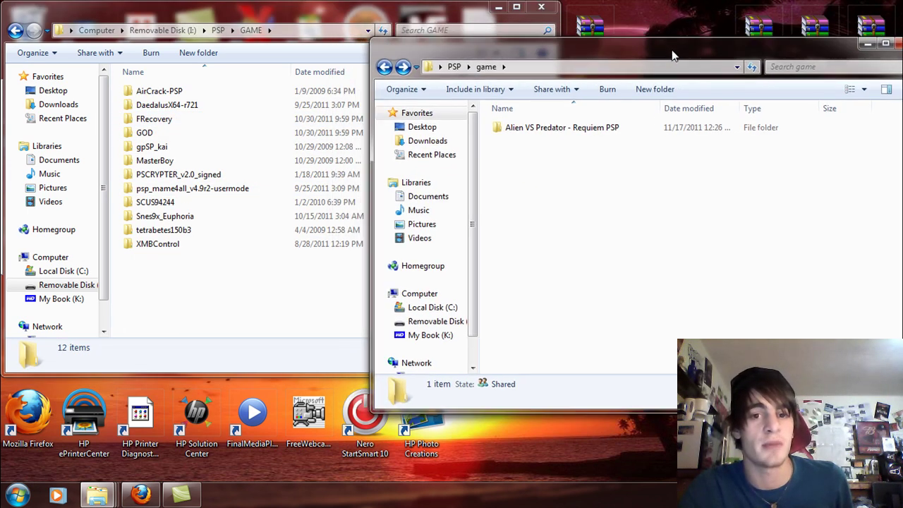
pyautogui.doubleClick(552, 131)
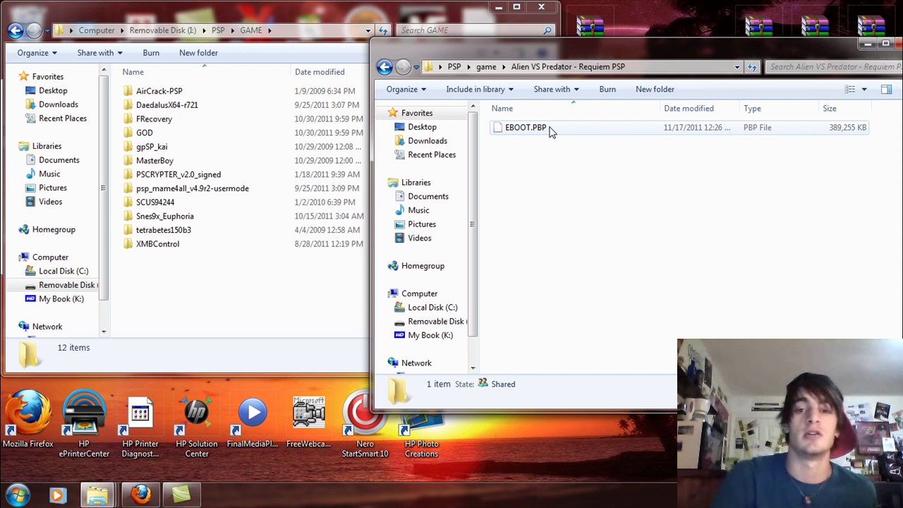
pyautogui.click(384, 66)
pyautogui.moveTo(526, 127); pyautogui.dragTo(189, 302)
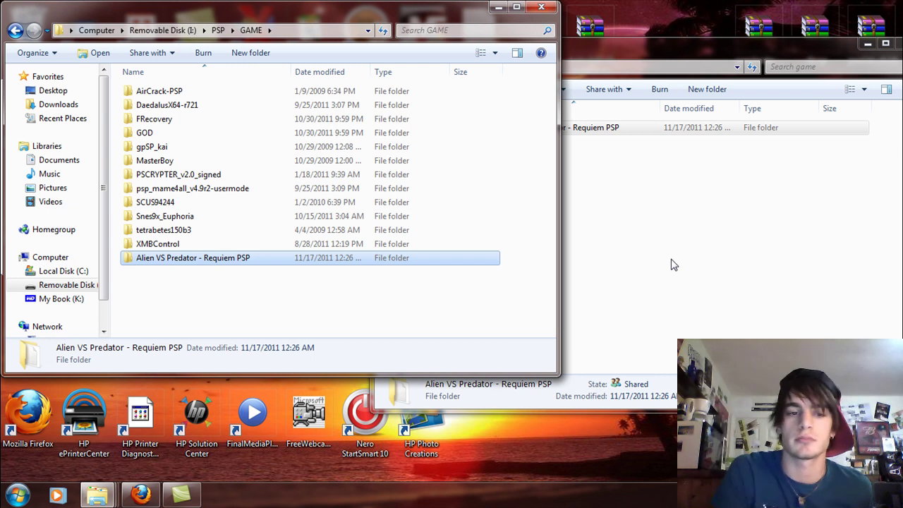
# Close both the desktop's game folder window and the removable disk's GAME folder window.
pyautogui.click(410, 292)
pyautogui.moveTo(757, 60); pyautogui.dragTo(641, 88)
pyautogui.click(778, 84)
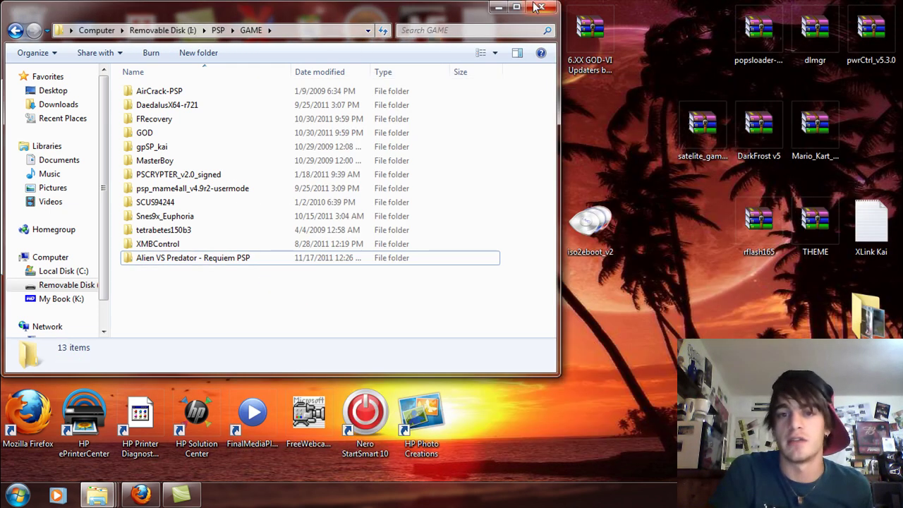
pyautogui.click(536, 7)
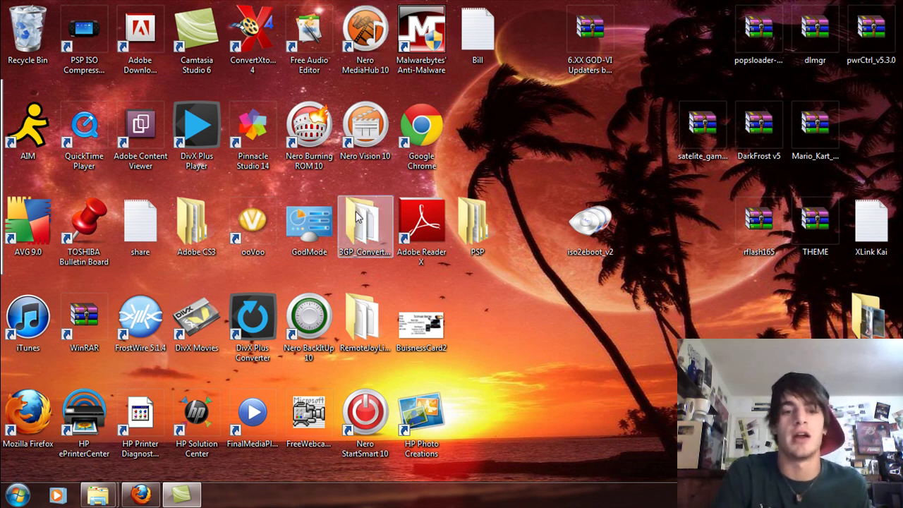
# Start the RemoteJoyLite application from its desktop folder and enlarge its display window.
pyautogui.doubleClick(364, 302)
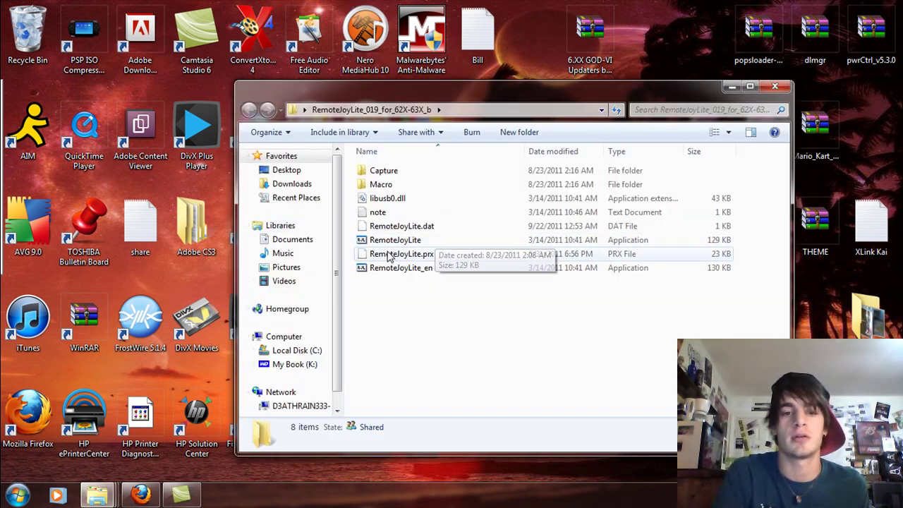
pyautogui.click(393, 241)
pyautogui.doubleClick(393, 241)
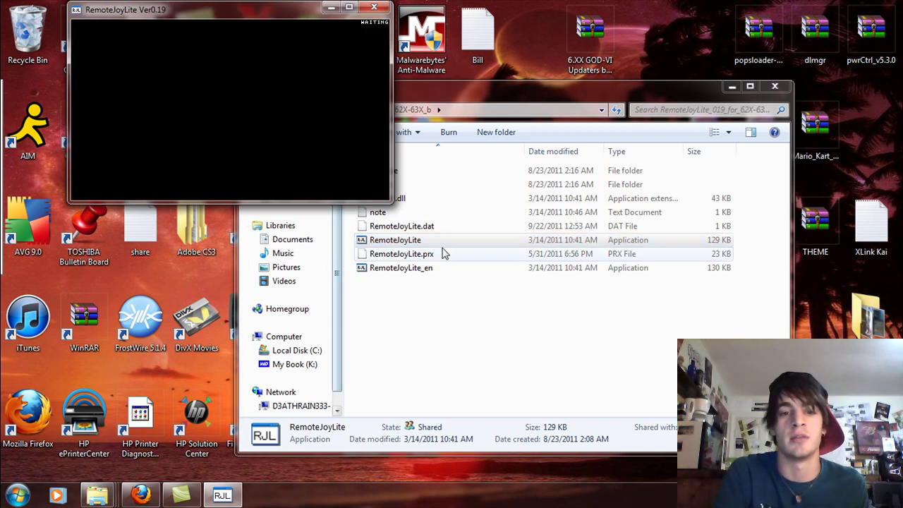
pyautogui.moveTo(388, 202); pyautogui.dragTo(575, 306)
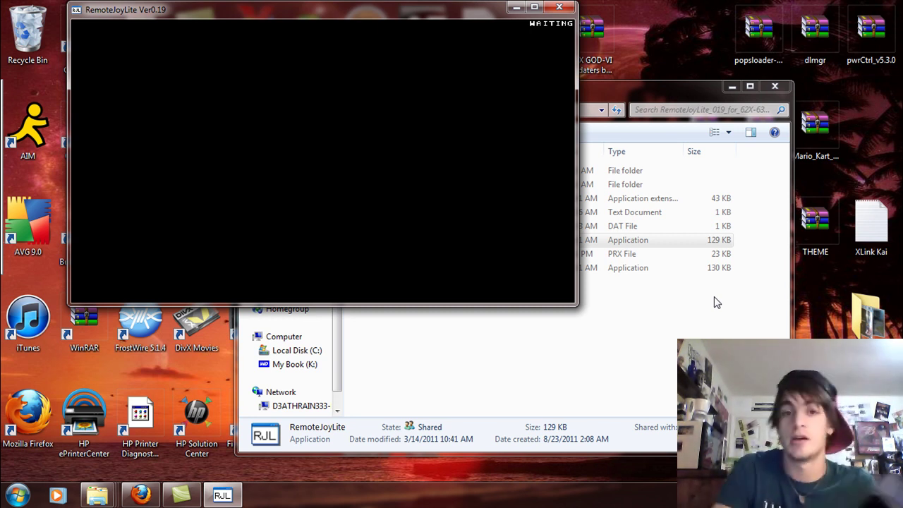
# Close RemoteJoyLite and its folder window to return to the desktop.
pyautogui.click(558, 7)
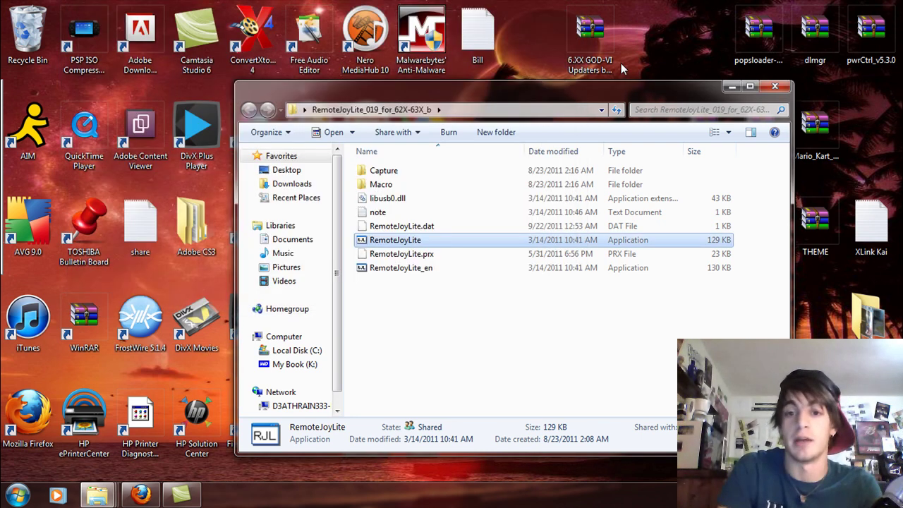
pyautogui.moveTo(646, 88)
pyautogui.mouseDown()
pyautogui.moveTo(645, 9)
pyautogui.moveTo(649, 93)
pyautogui.mouseUp()
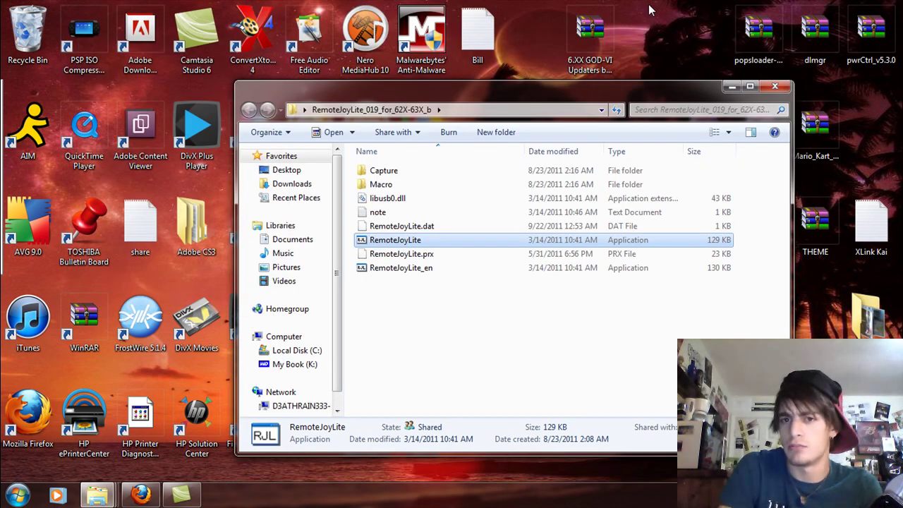
pyautogui.click(774, 86)
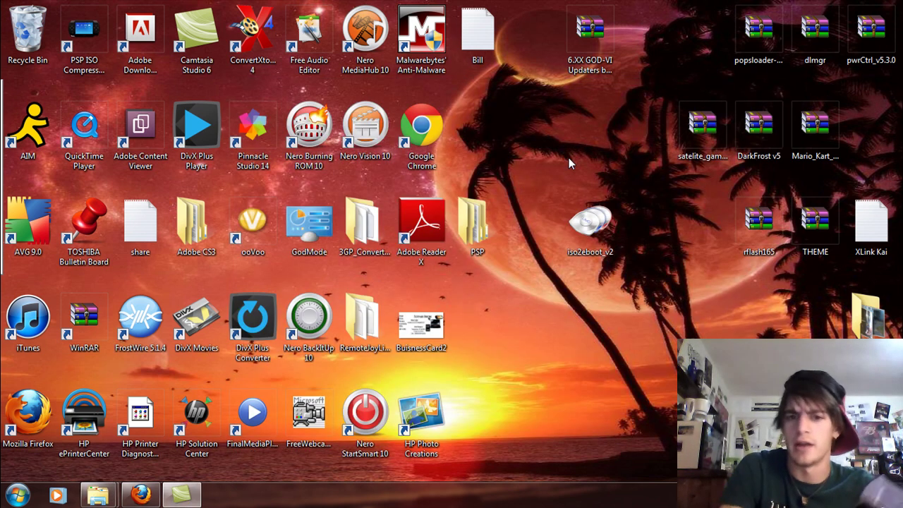